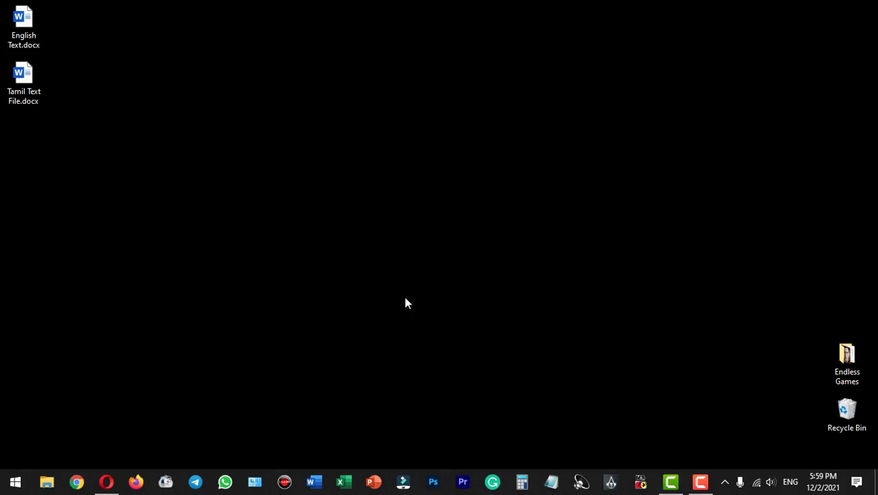
Launch Opera, search Google for 'balabolka', and open the Cross+A Balabolka site
left_click(106, 482)
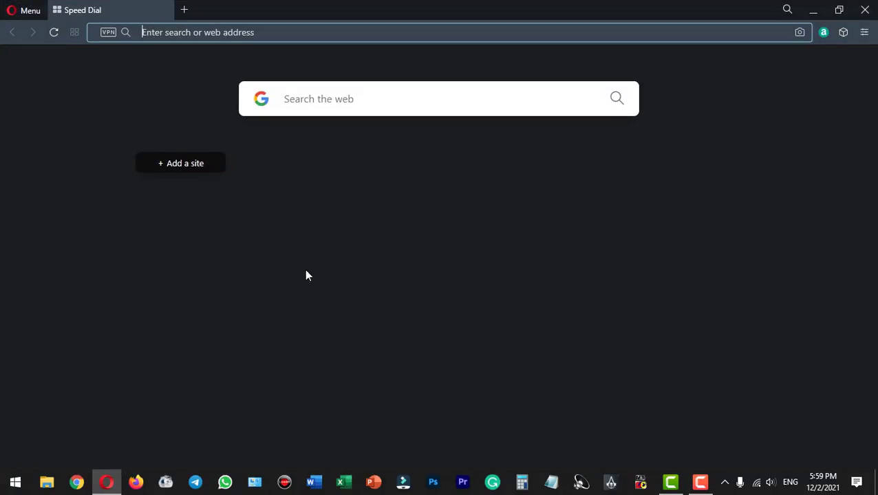
left_click(390, 101)
type("bala")
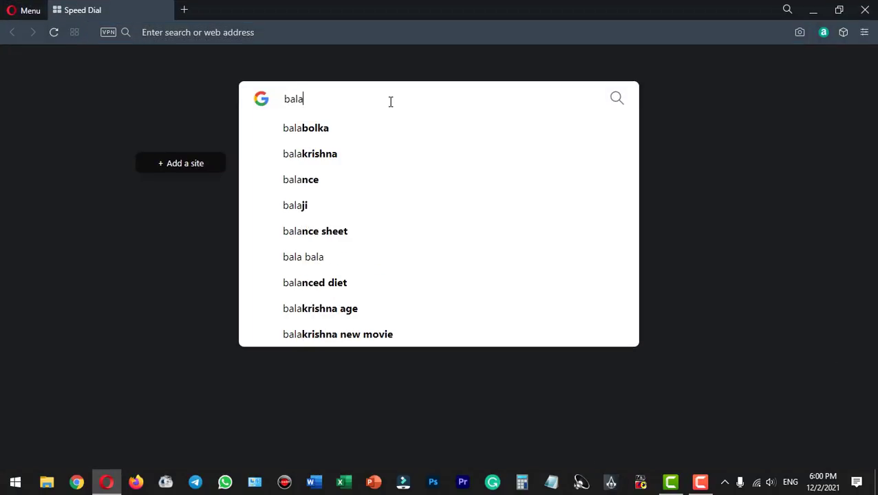
key("Down")
key("Return")
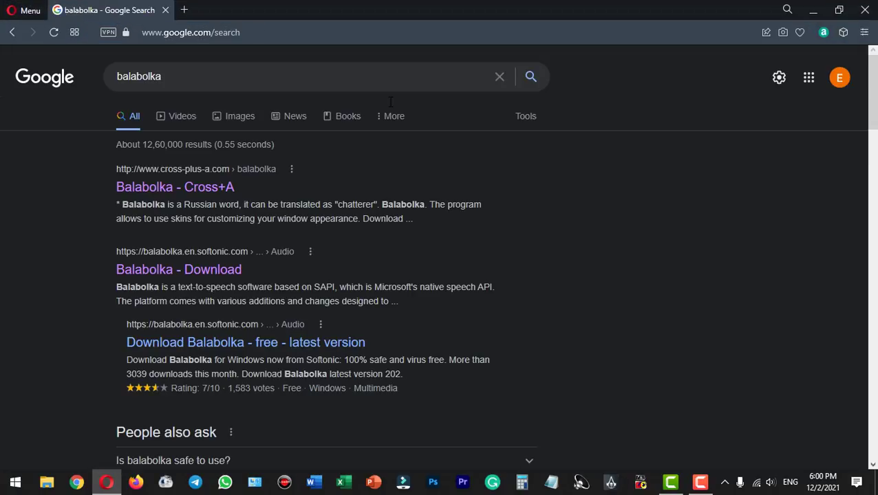
left_click(206, 195)
Download balabolka.zip through IDM into the Downloads folder
scroll(466, 264, "down", 2)
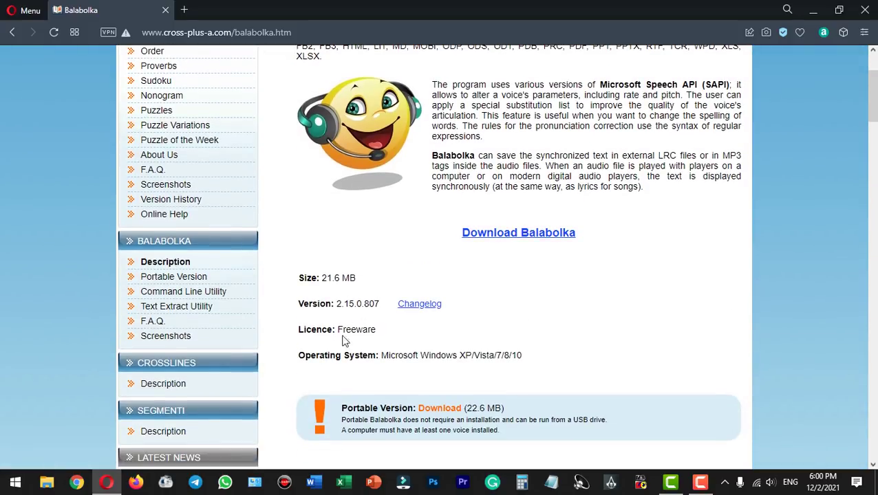
left_click(523, 237)
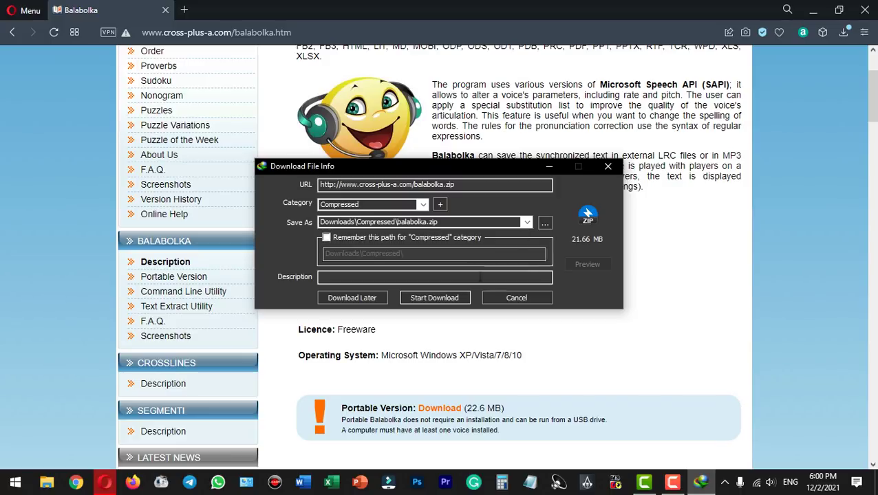
left_click(421, 300)
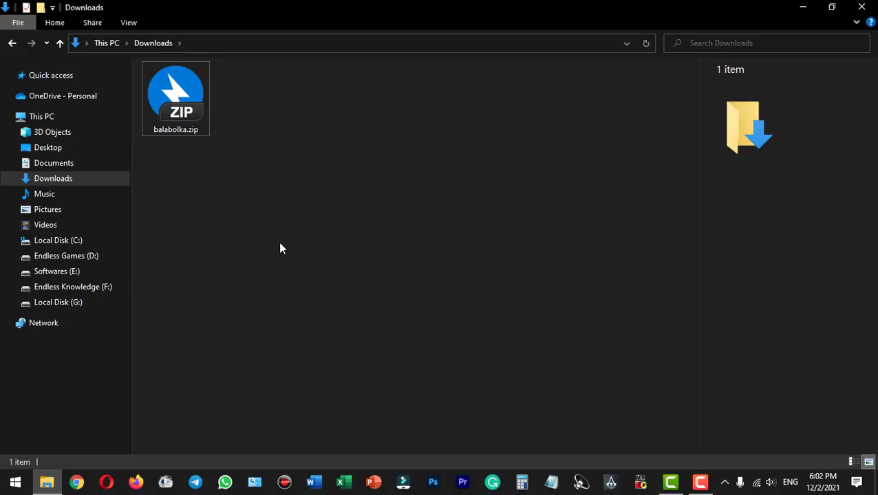
Run setup.exe from balabolka.zip and install Balabolka in English to Program Files (x86) with a desktop icon
double_click(175, 96)
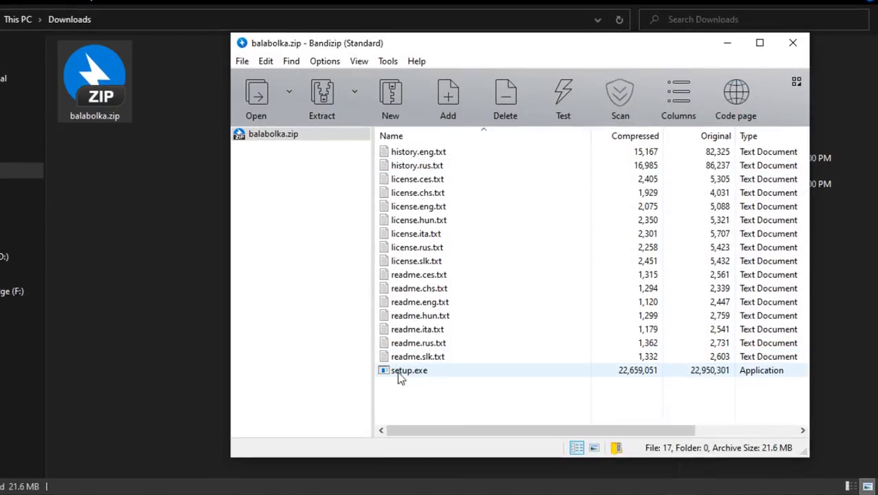
double_click(416, 372)
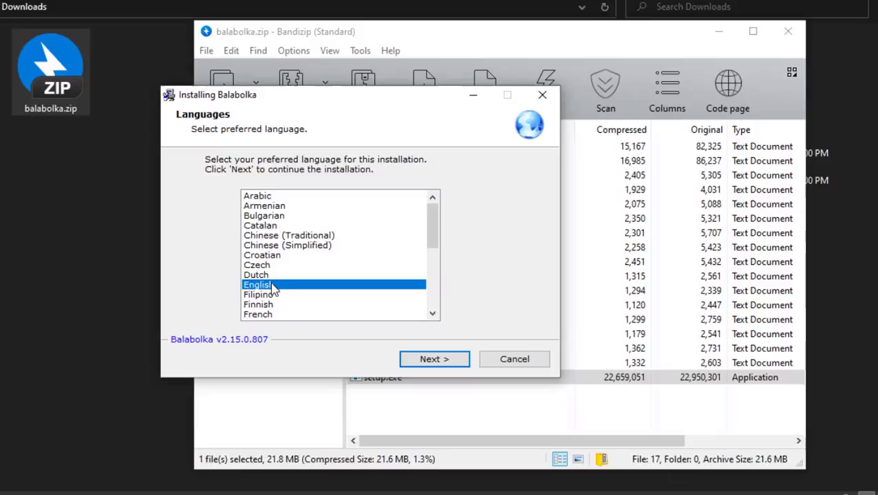
left_click(428, 360)
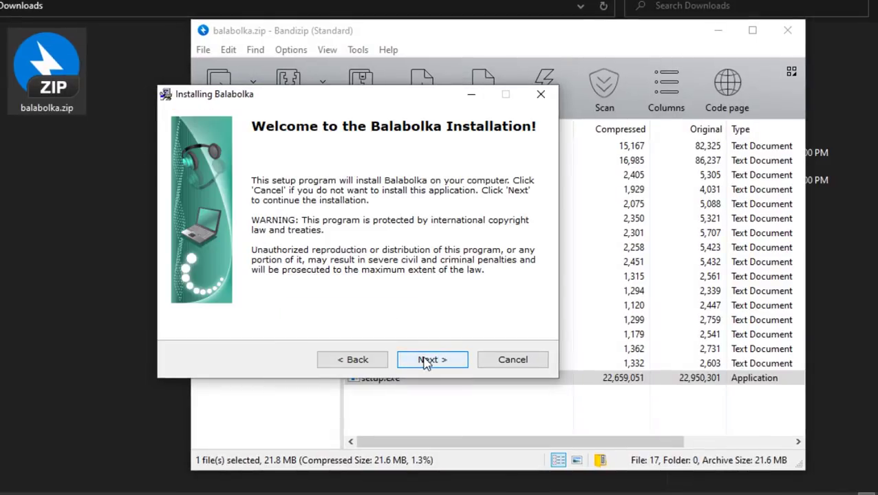
left_click(425, 360)
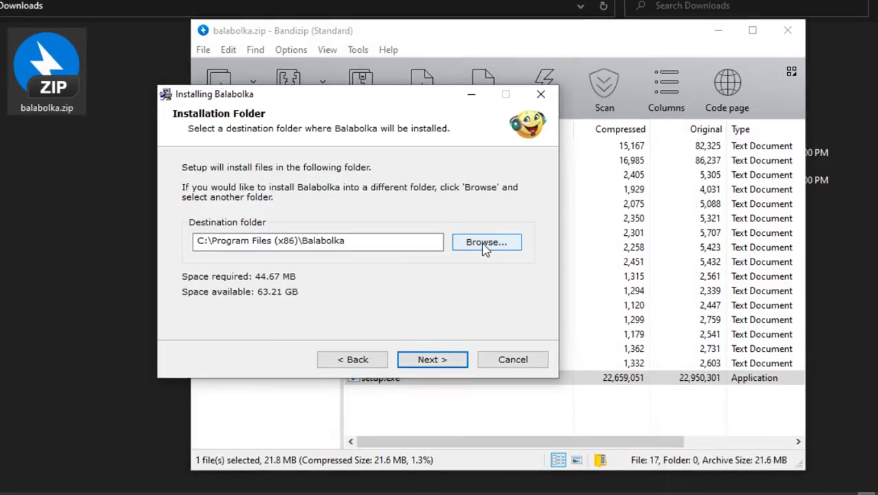
left_click(433, 361)
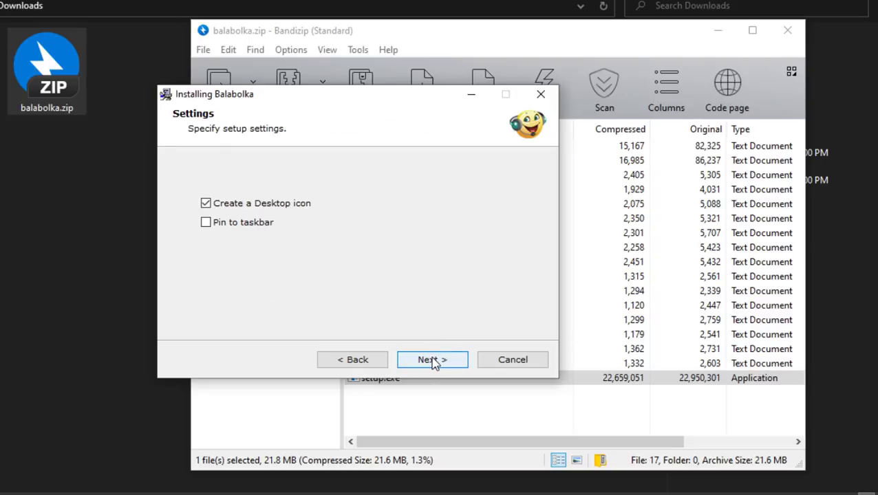
left_click(432, 361)
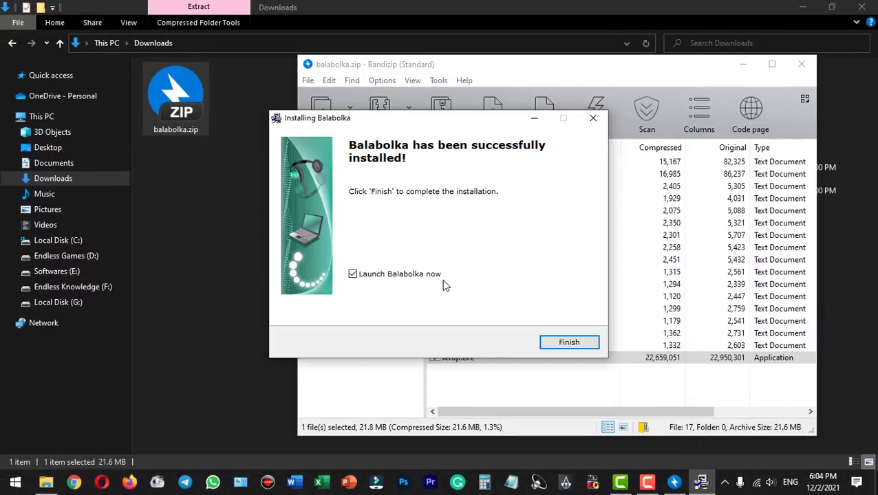
left_click(554, 339)
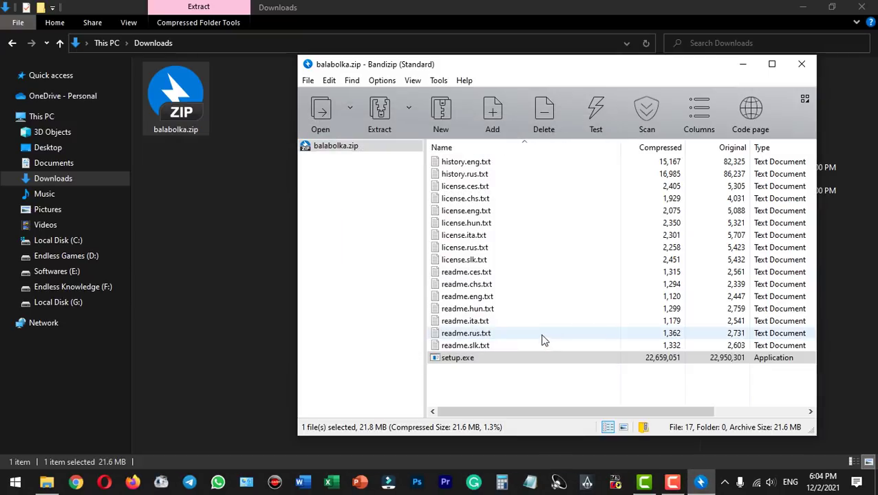
Type 'Hi, How are you' into a new document and have it read aloud
key("Escape")
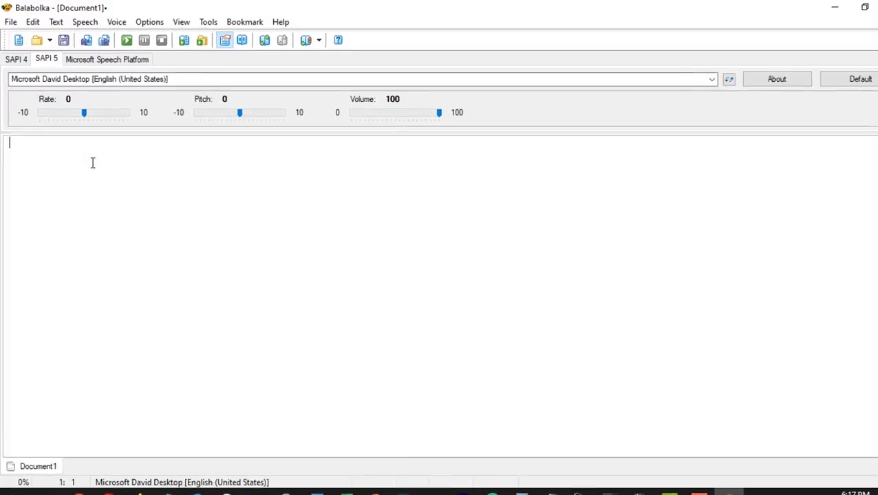
type("Hi")
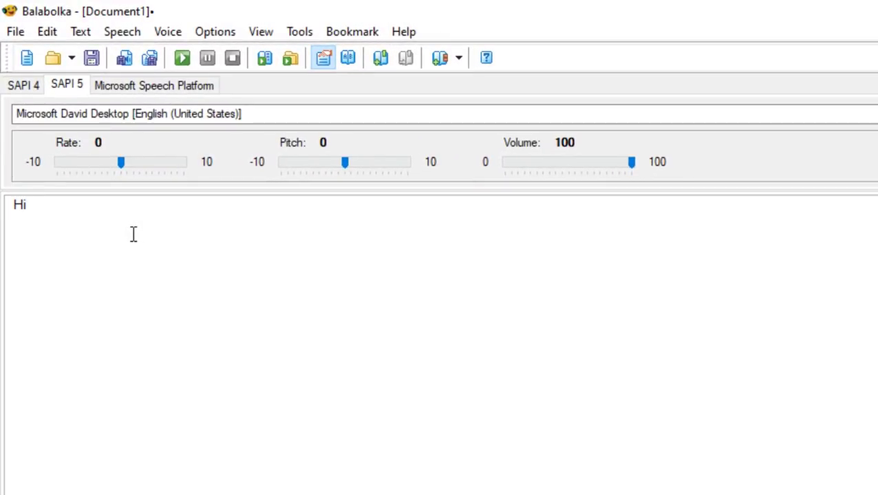
type(", How are you?")
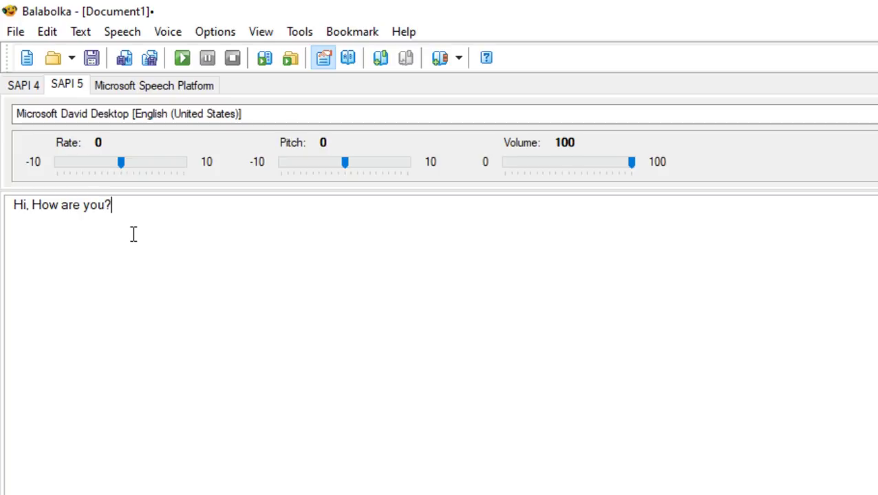
left_click(183, 59)
Switch the voice to Microsoft Zira Desktop and hear the greeting read again
left_click(208, 115)
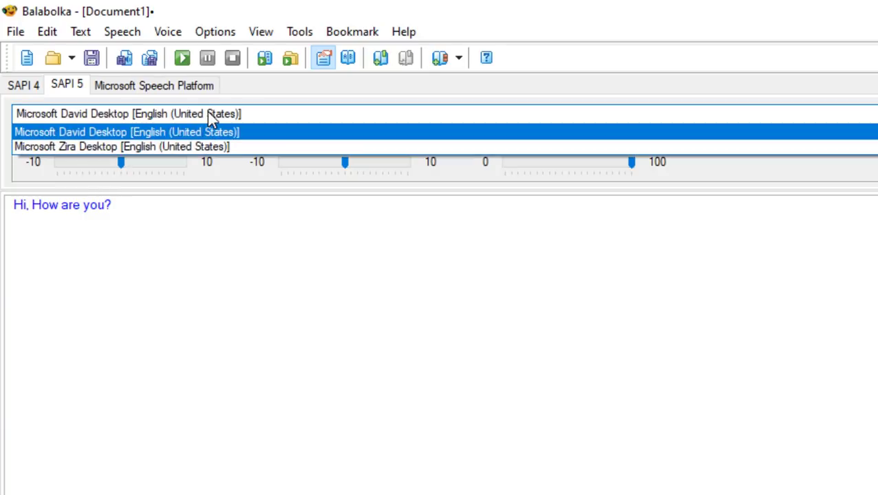
left_click(174, 146)
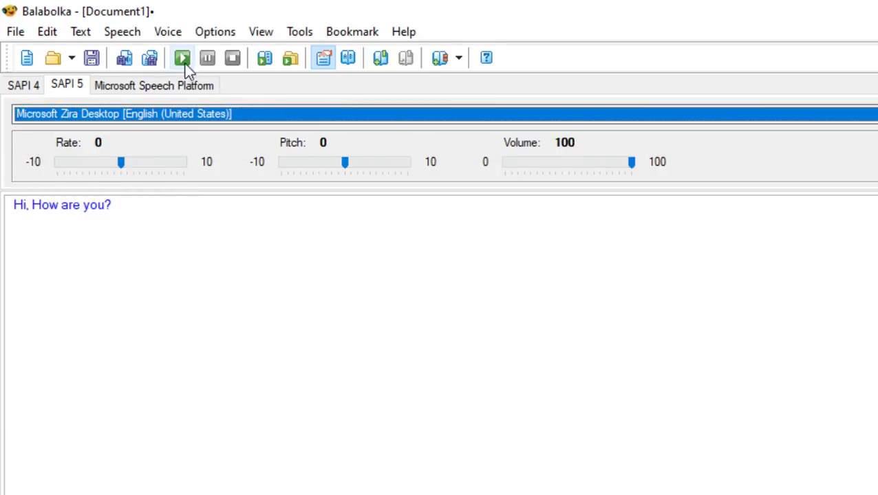
left_click(183, 60)
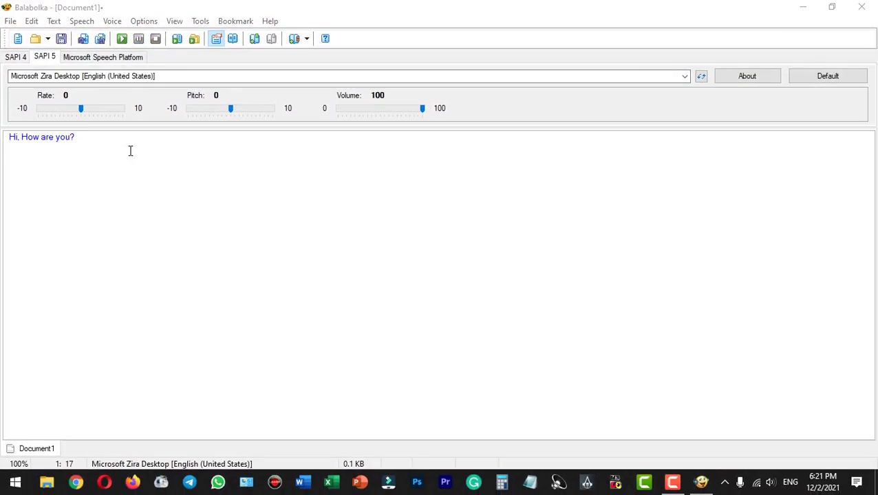
key("ctrl+shift+Left")
key("ctrl+shift+Left")
key("ctrl+shift+Left")
key("ctrl+shift+Left")
left_click(121, 146)
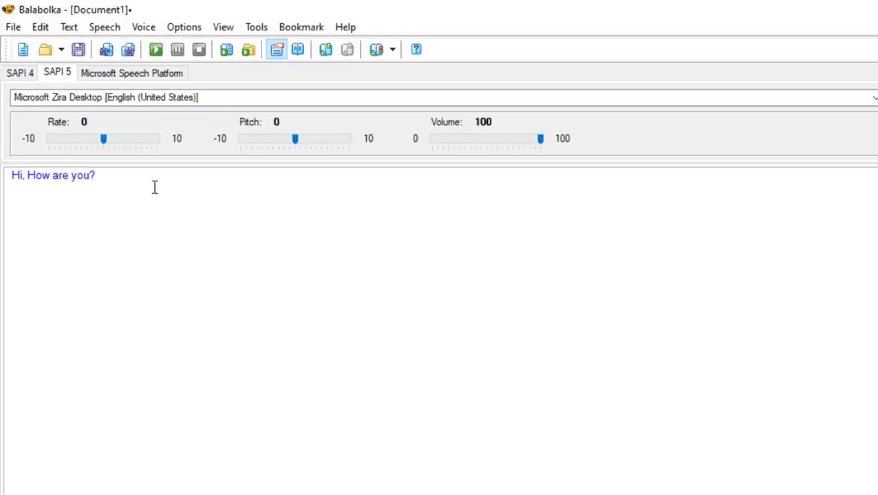
Open English Text.docx in a new Balabolka tab
left_click(23, 32)
left_click(38, 72)
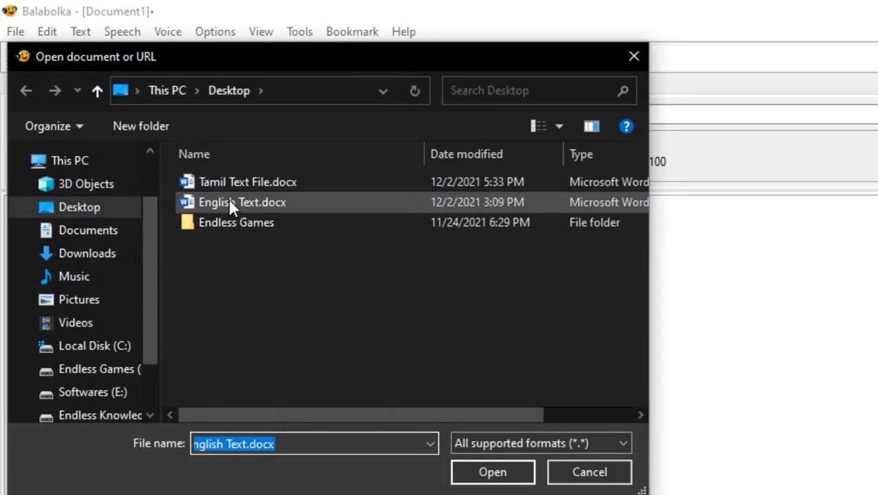
left_click(197, 204)
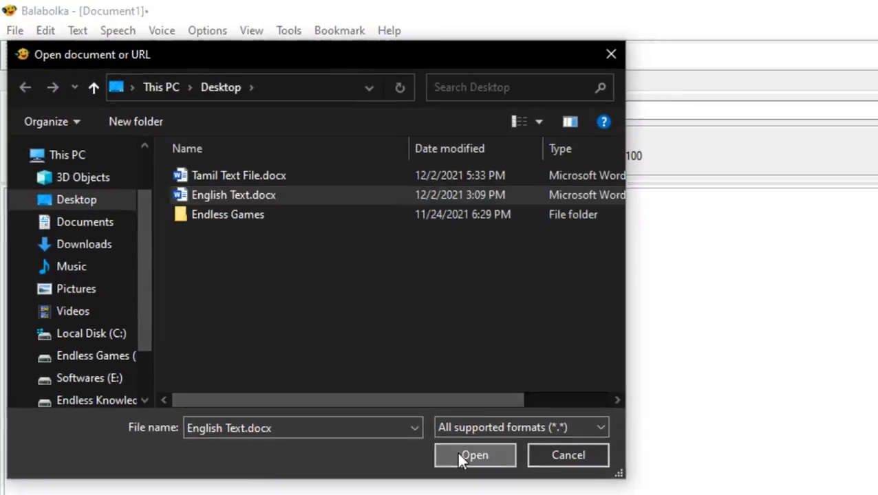
left_click(460, 456)
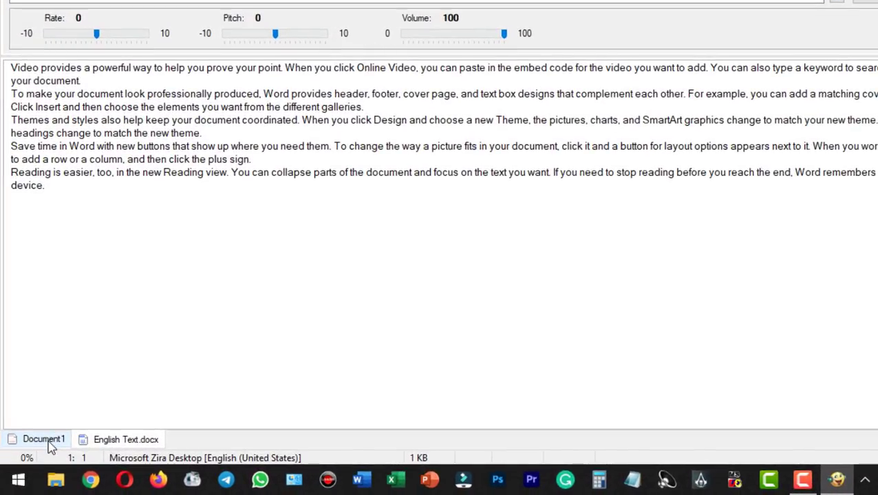
Check the Document1 tab options and File/Voice menus, then return to English Text.docx
left_click(48, 447)
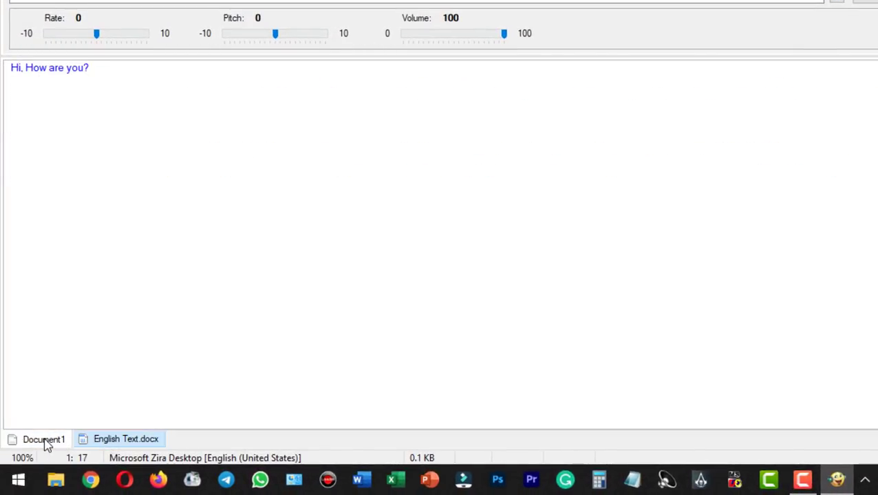
right_click(45, 444)
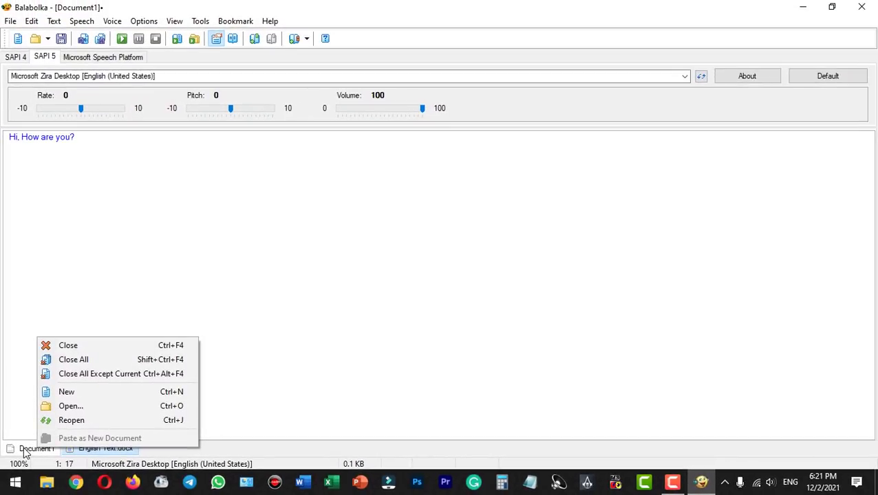
left_click(24, 452)
left_click(10, 20)
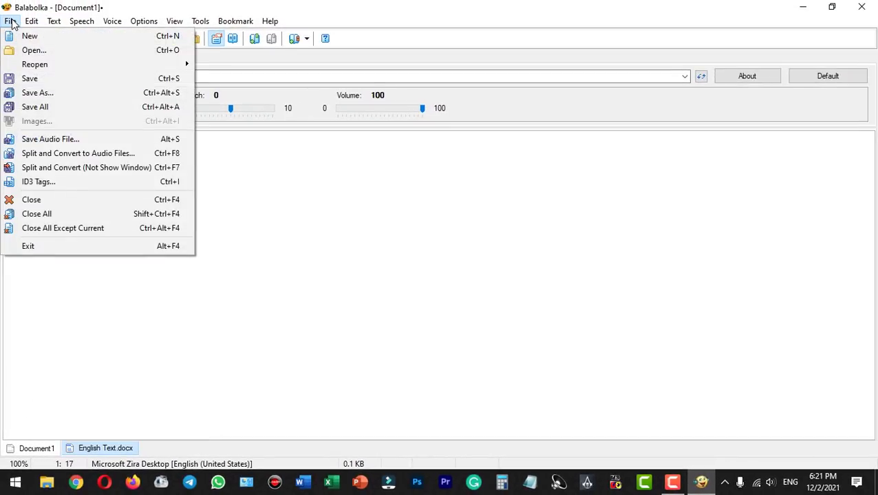
mouse_move(112, 21)
left_click(194, 177)
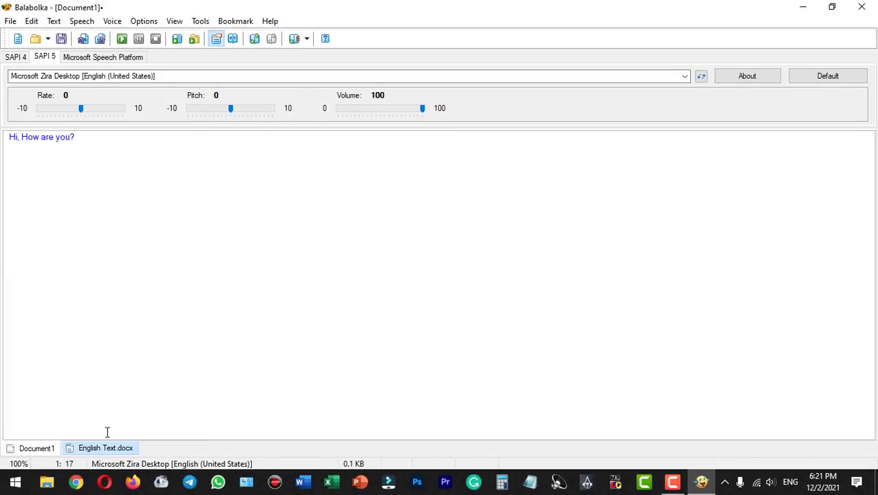
left_click(94, 452)
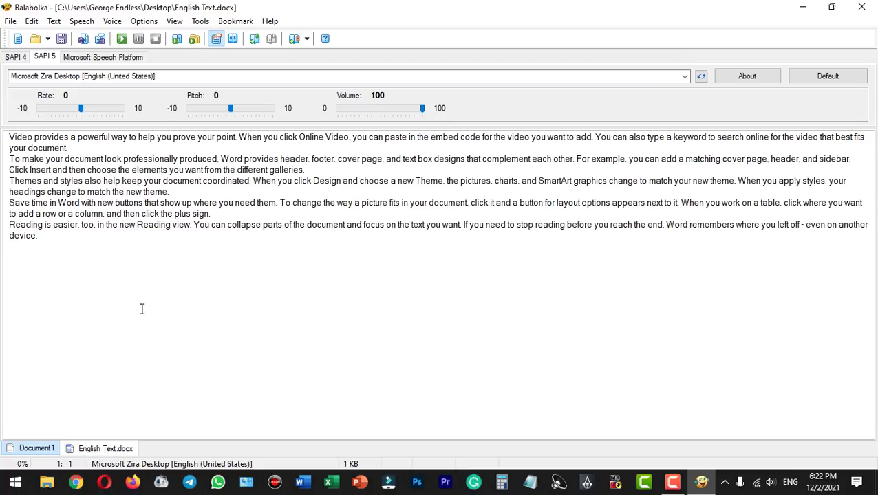
Start reading English Text.docx aloud, pausing and resuming playback
left_click(122, 40)
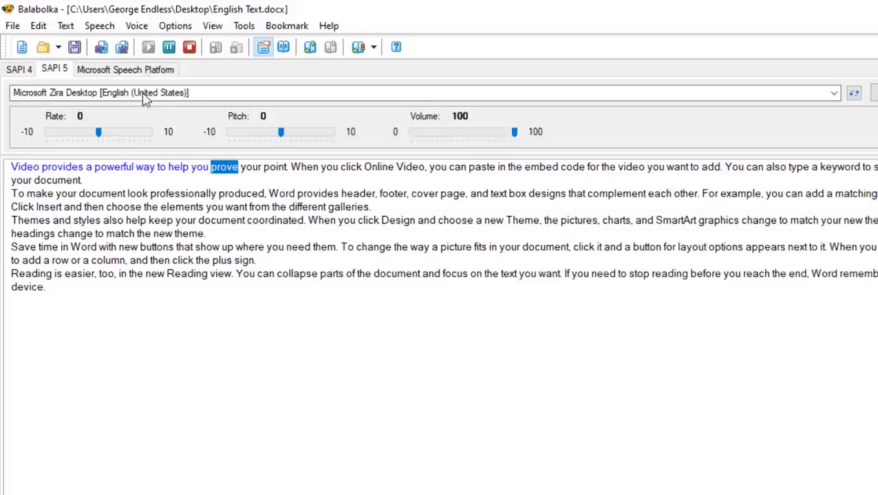
left_click(169, 46)
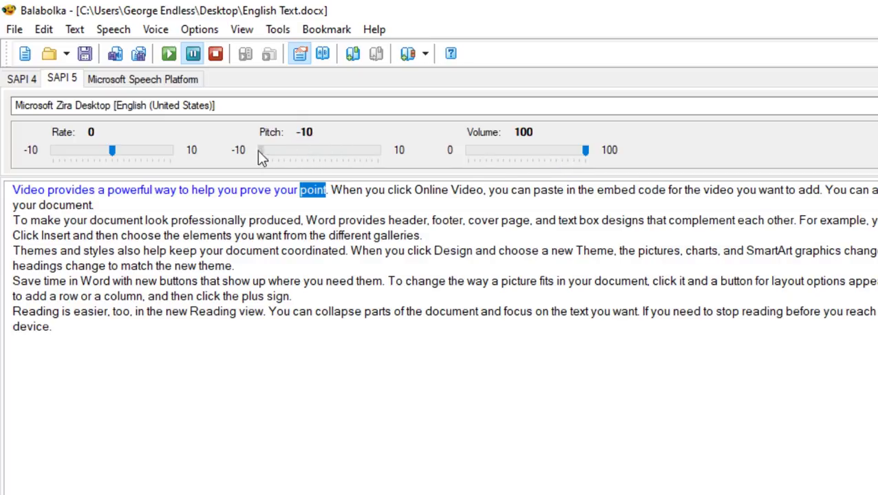
left_click(169, 54)
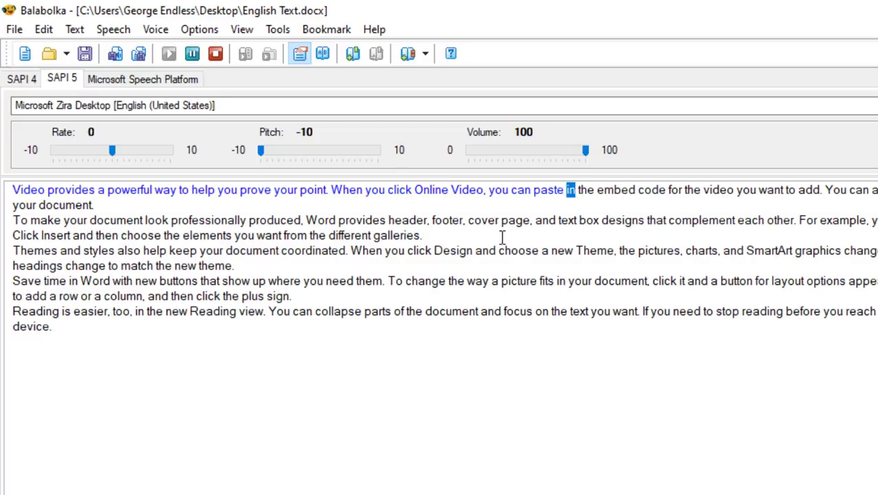
left_click(192, 56)
Try pitch 10 while reading, then set pitch back to 0 and rate to -1
left_click_drag(260, 151, 402, 157)
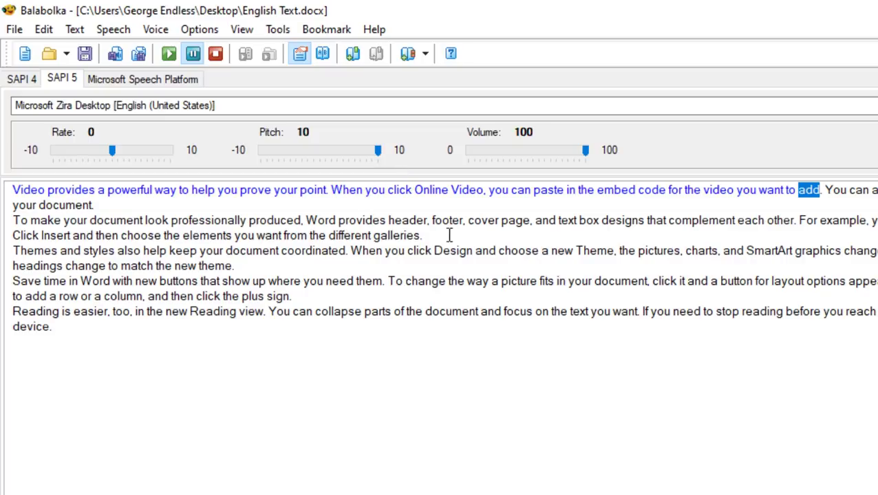
left_click(172, 52)
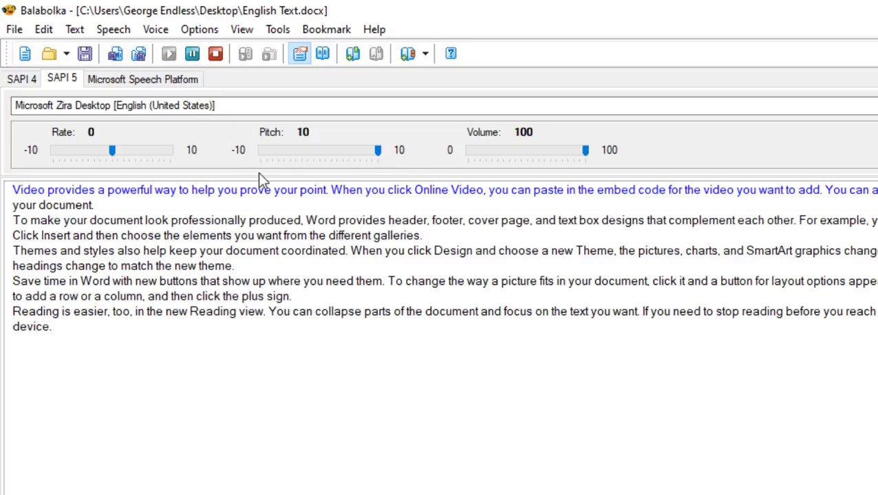
left_click(193, 54)
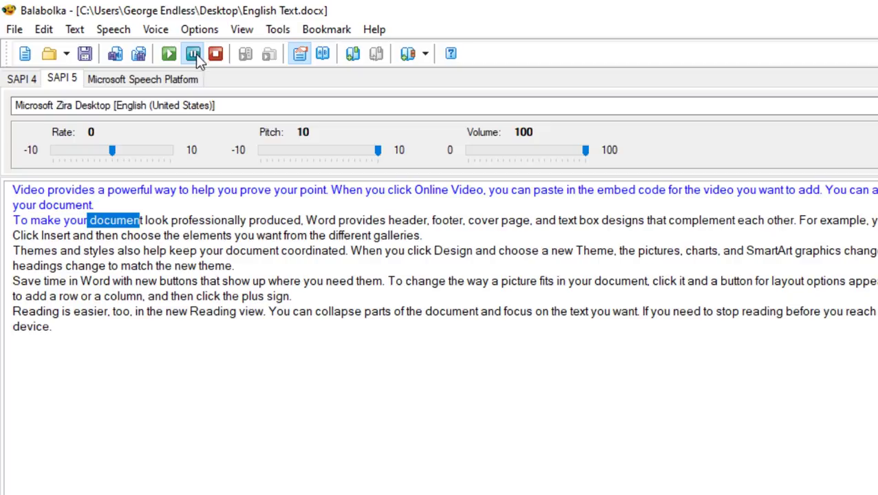
mouse_move(378, 155)
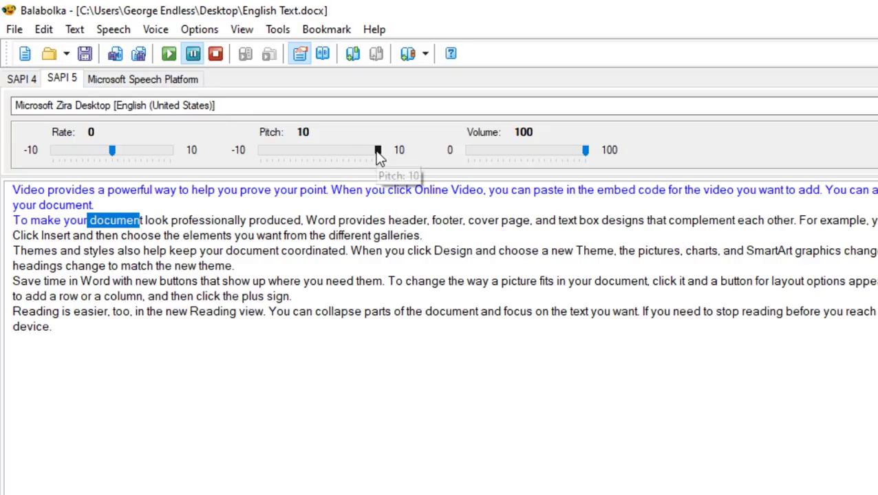
left_click_drag(377, 154, 321, 156)
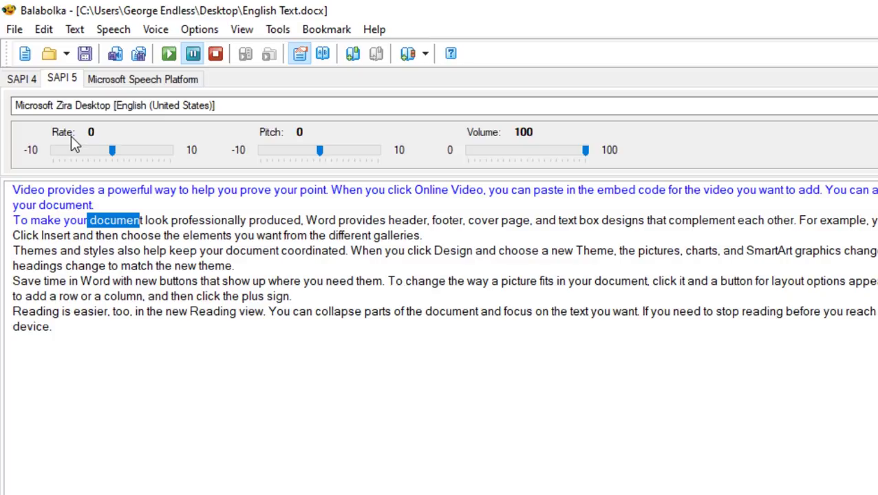
mouse_move(112, 152)
left_mouse_down()
mouse_move(132, 156)
mouse_move(108, 156)
left_mouse_up()
Clear the word highlight and glance at the File menu without saving
left_click(253, 251)
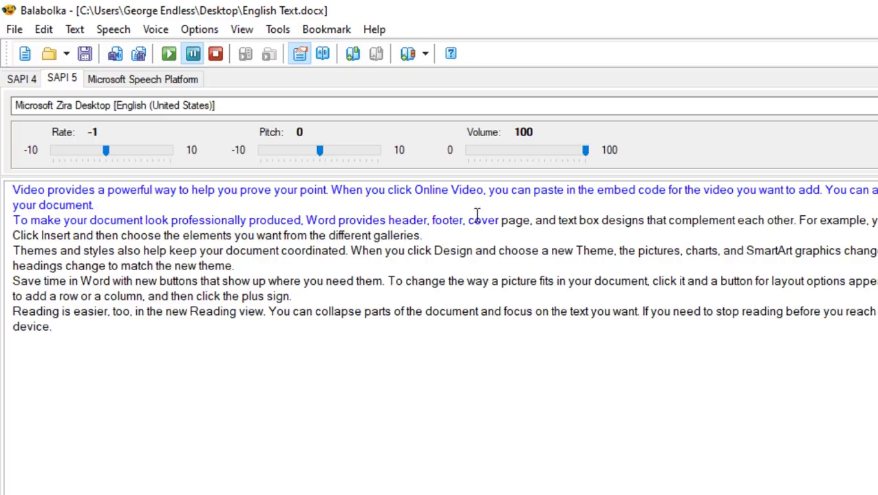
left_click(14, 29)
left_click(77, 187)
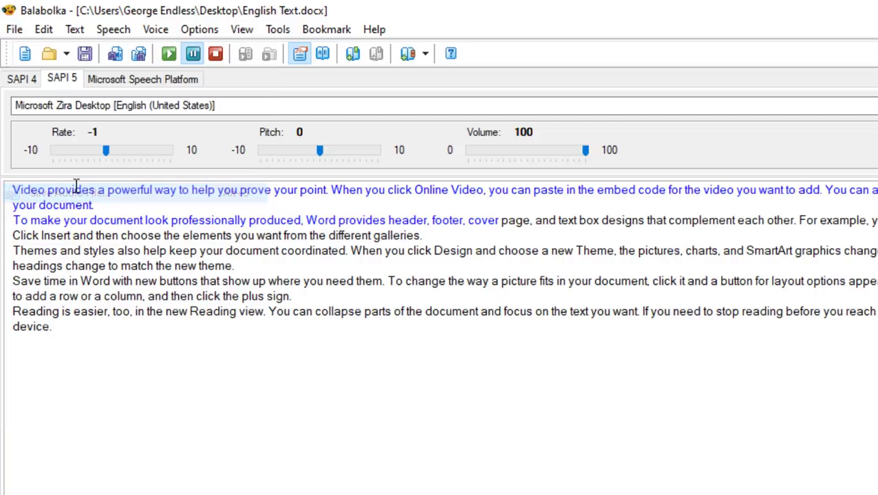
Stop the paused reading completely
left_click(15, 29)
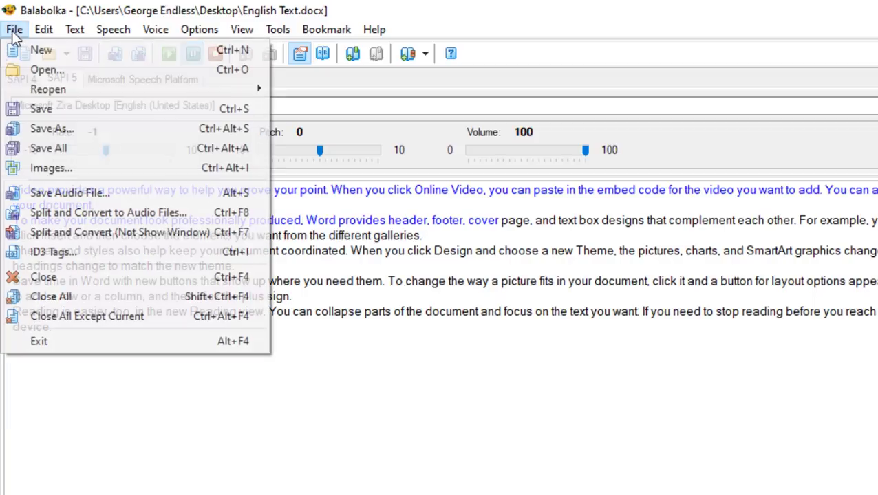
left_click(73, 191)
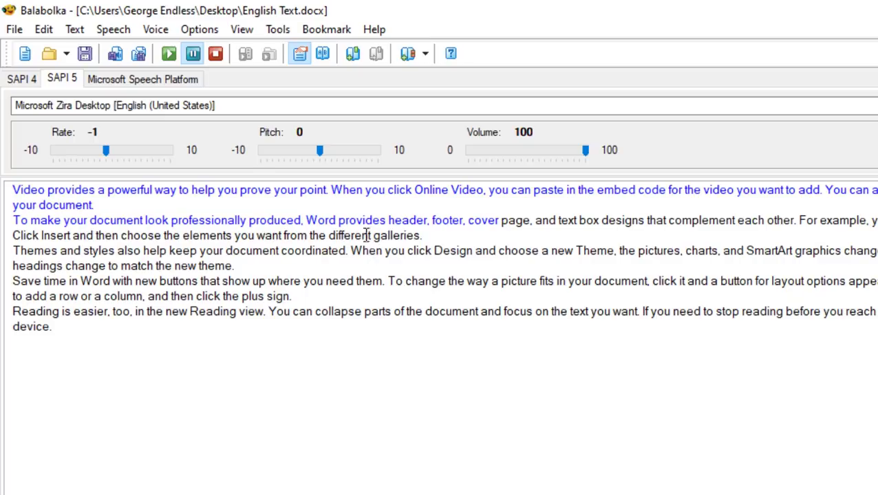
left_click(214, 56)
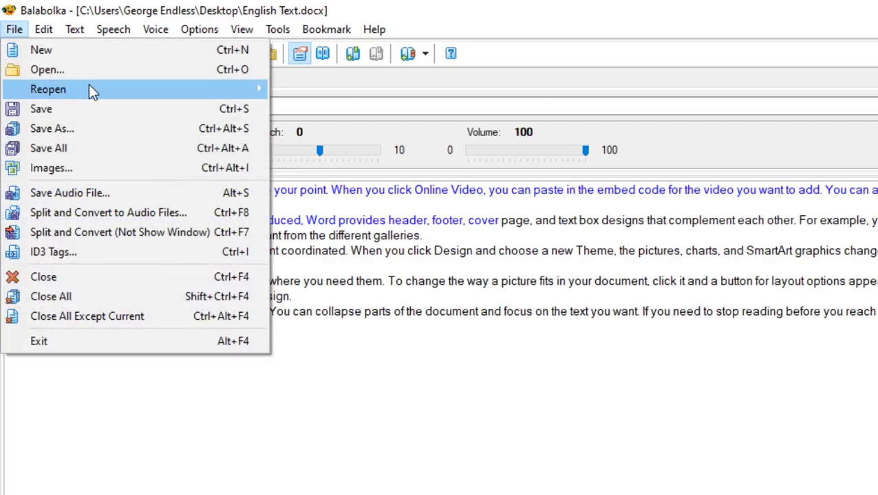
Save the text as English Text.mp3 in MP3 format on the Desktop, then close Balabolka
left_click(87, 193)
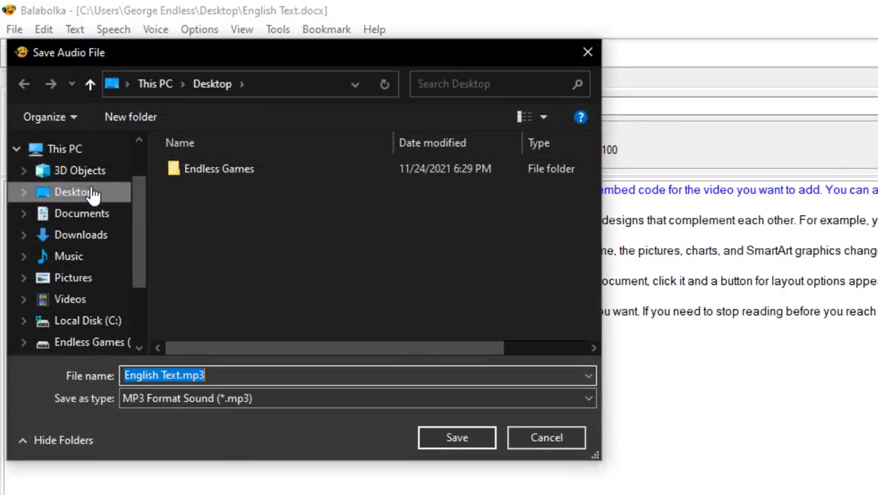
left_click_drag(163, 23, 326, 86)
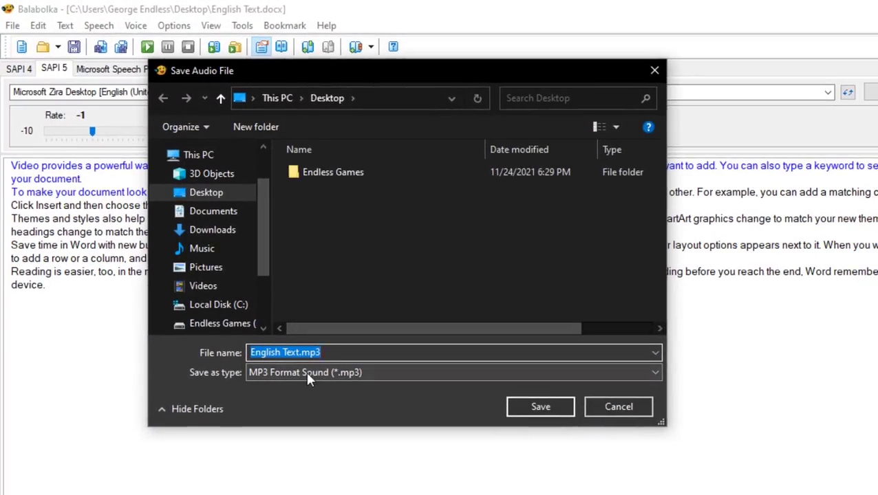
left_click(307, 372)
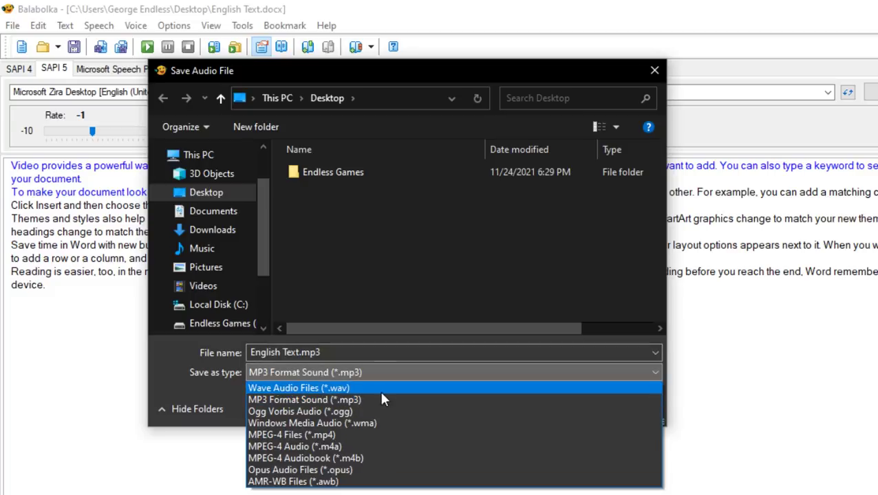
left_click(308, 388)
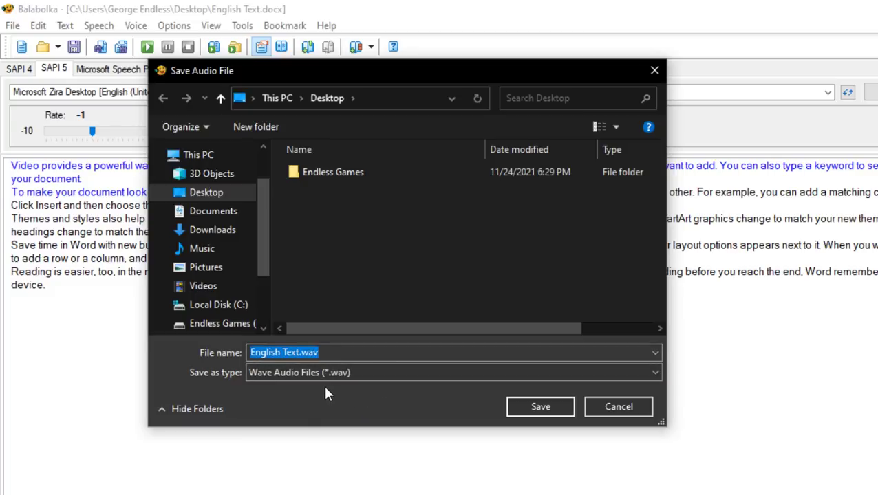
left_click(351, 372)
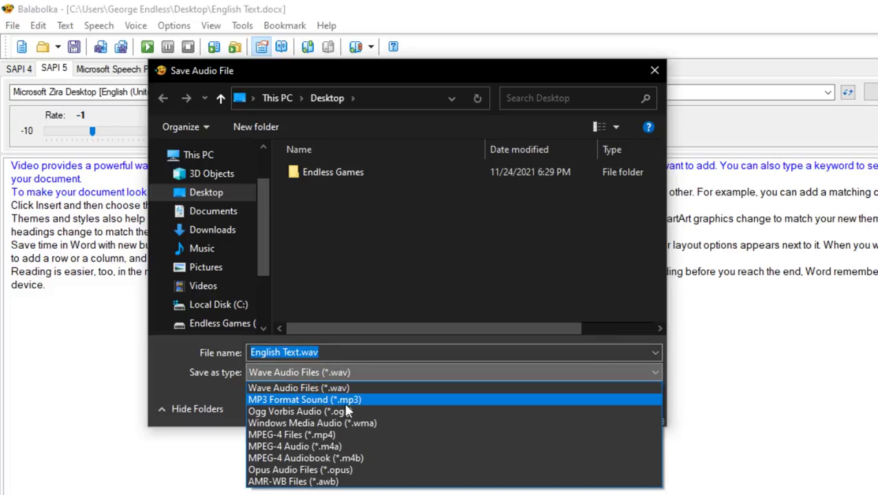
left_click(347, 402)
left_click(535, 410)
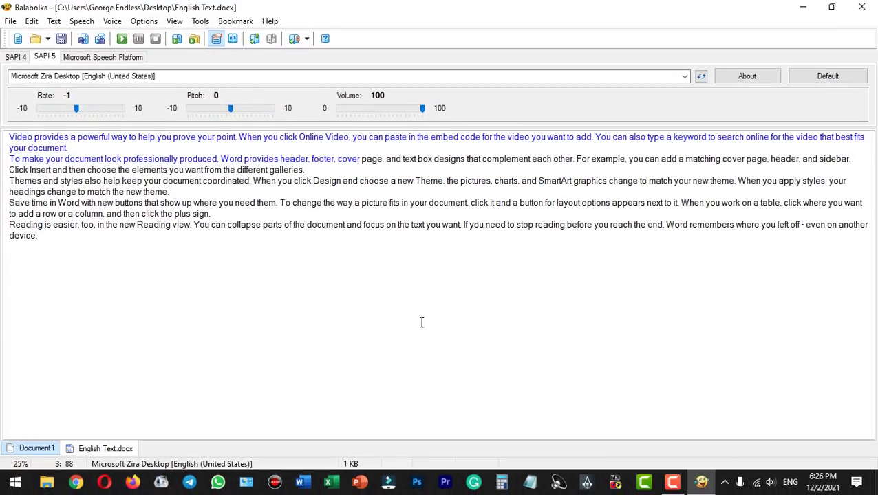
key("alt+F4")
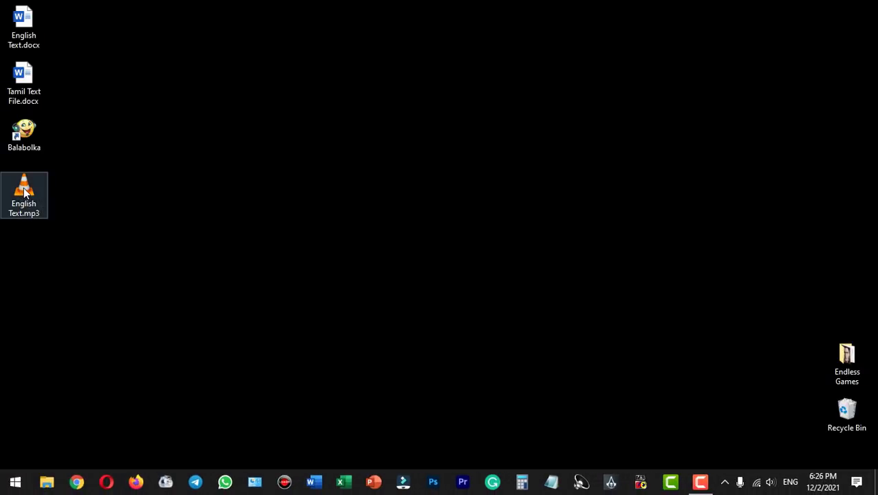
Play English Text.mp3 in VLC, open Tamil Text File.docx, and restore Balabolka from the tray
double_click(24, 194)
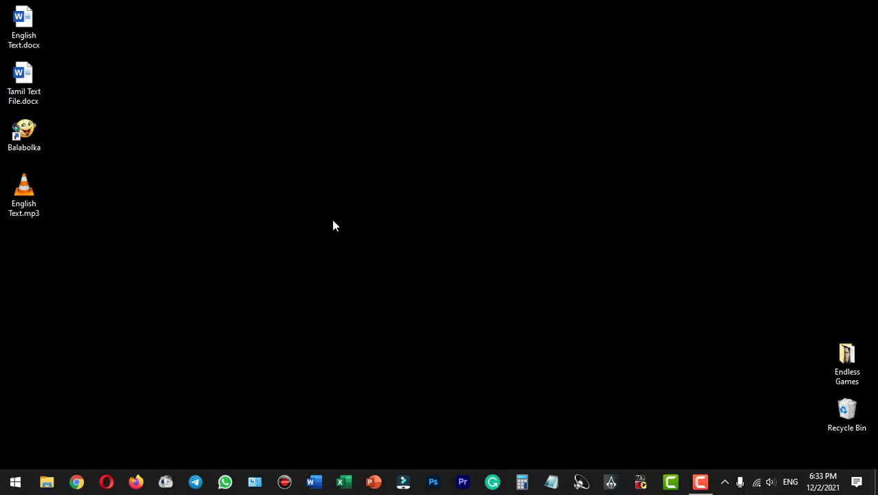
double_click(23, 81)
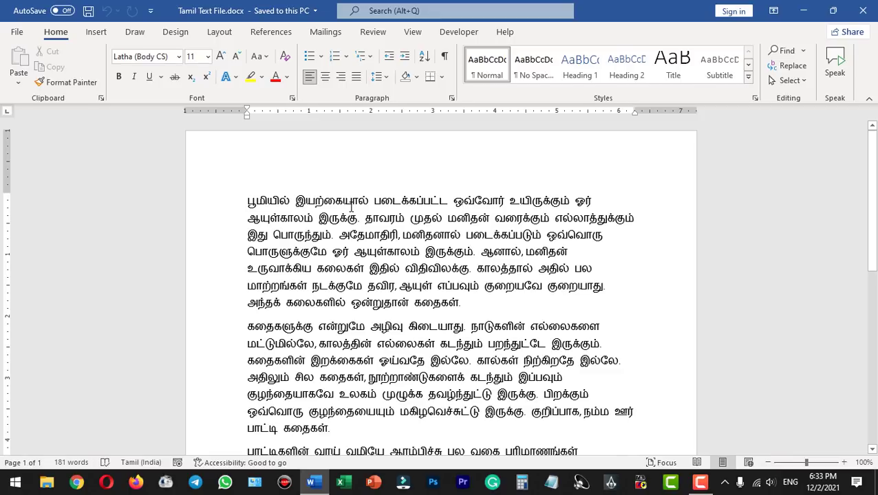
left_click(725, 481)
left_click(747, 465)
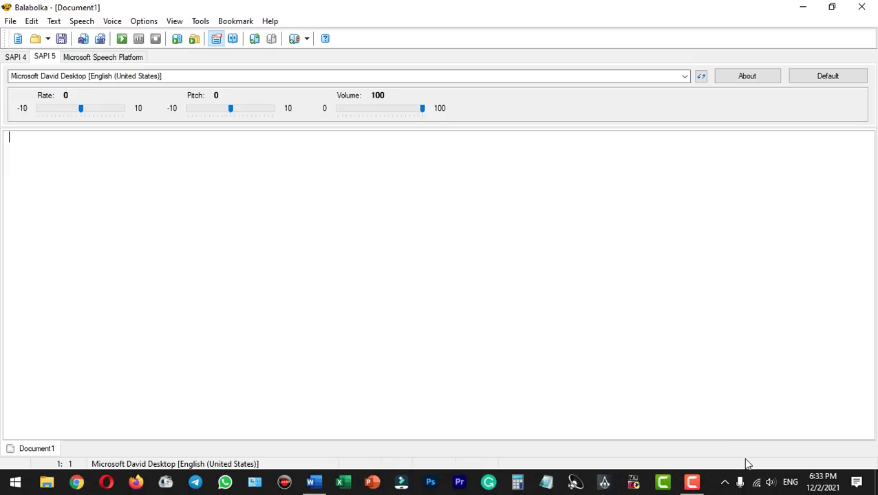
Open the Google [2] online TTS saver in Text files mode and add Tamil Text File.docx
left_click(200, 21)
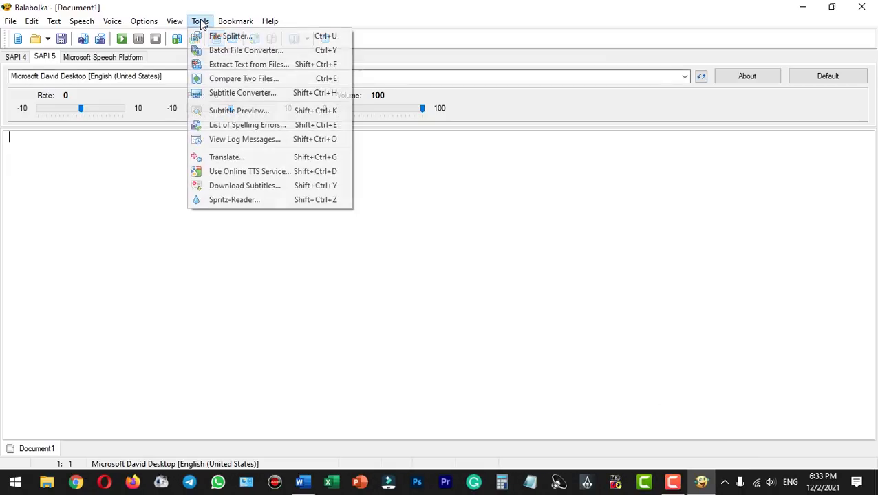
left_click(251, 173)
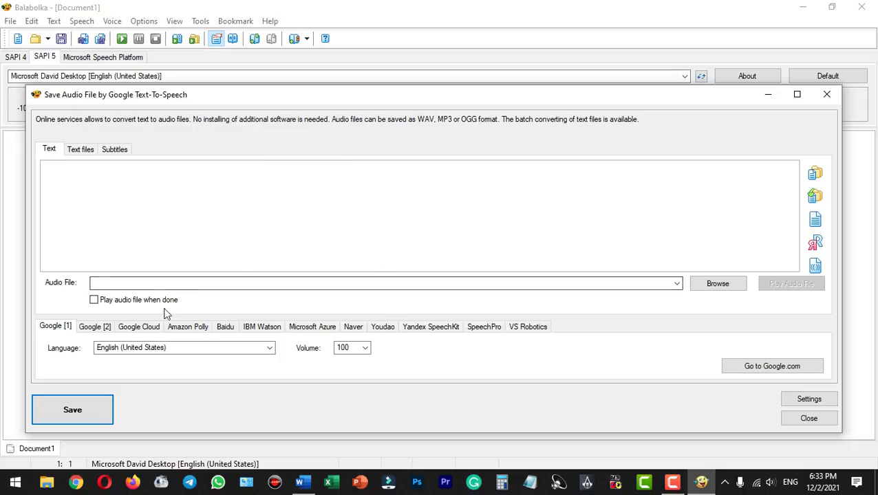
left_click(106, 328)
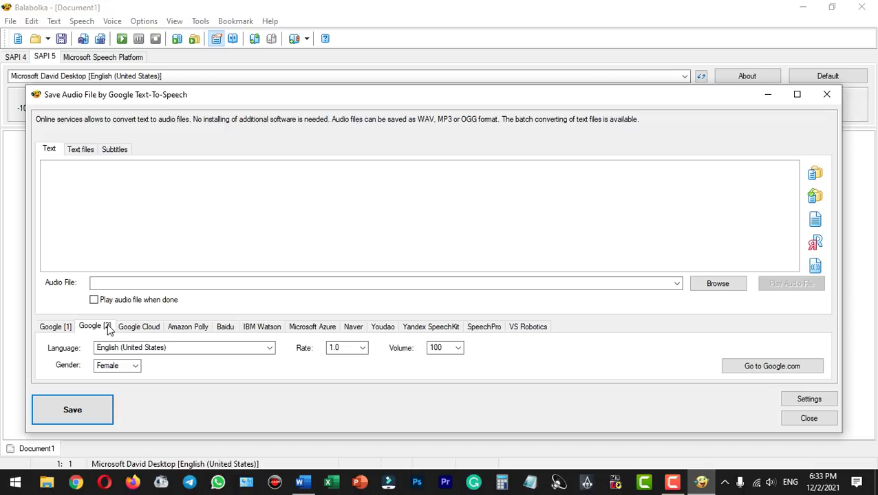
left_click(84, 150)
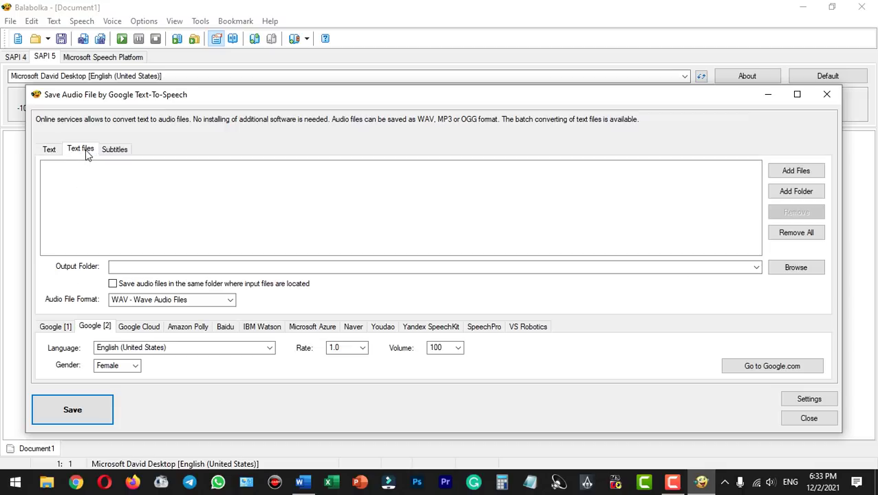
left_click(794, 176)
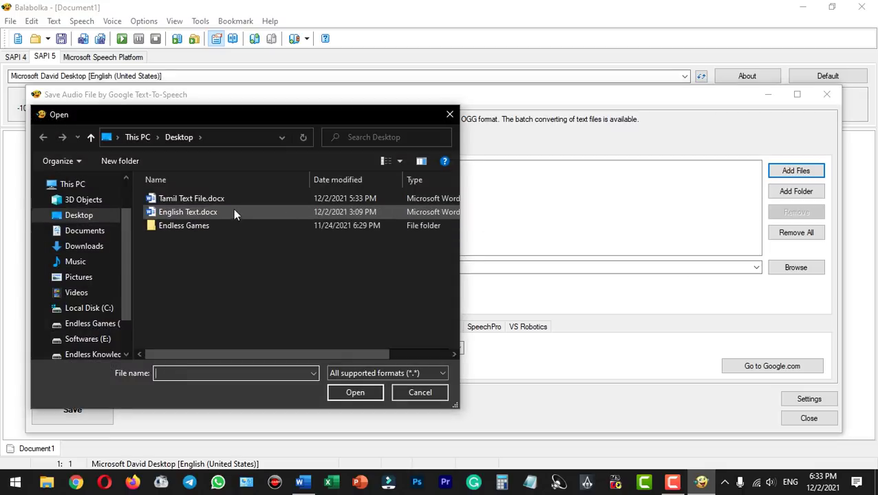
left_click(203, 197)
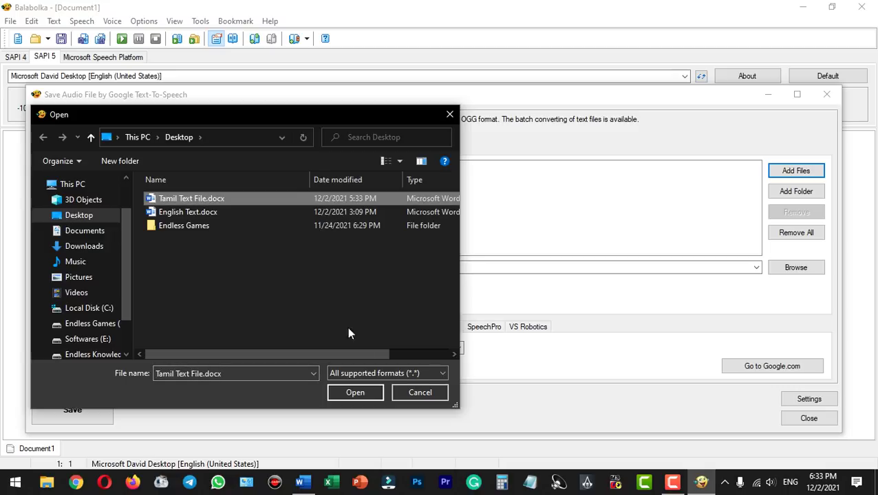
left_click(356, 393)
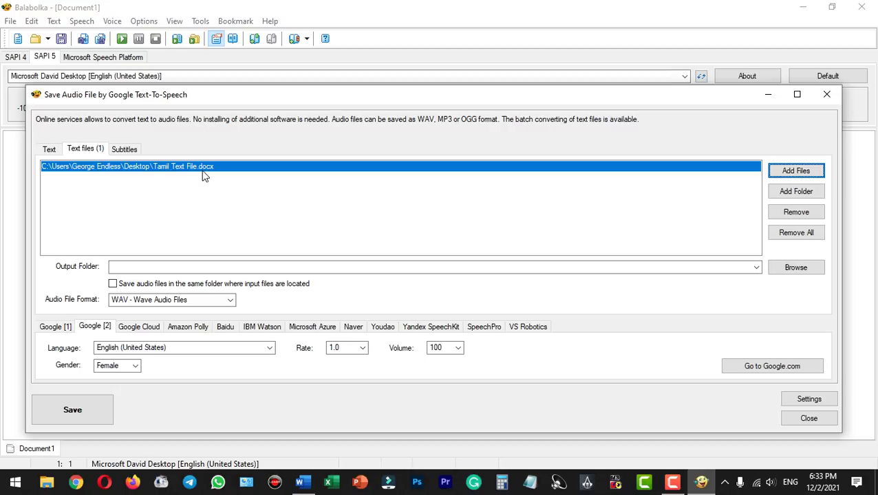
Save output beside the source, in MP3 format, with language Tamil (India)
left_click(113, 285)
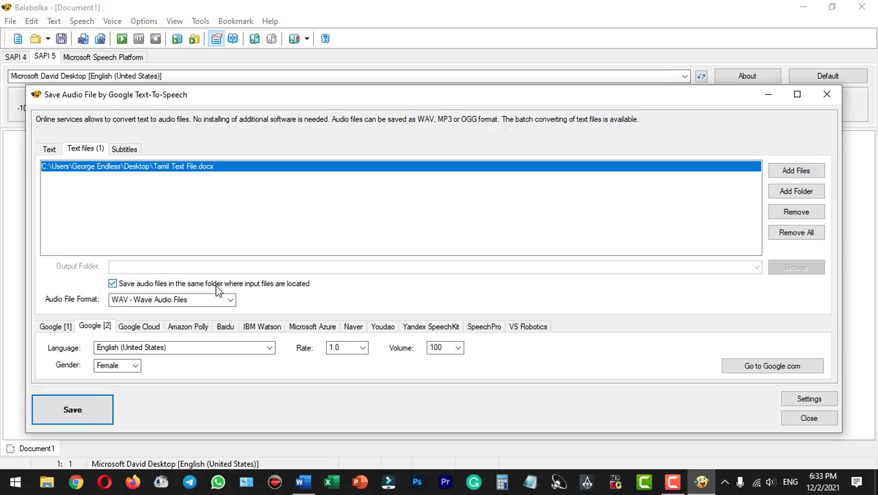
left_click(220, 300)
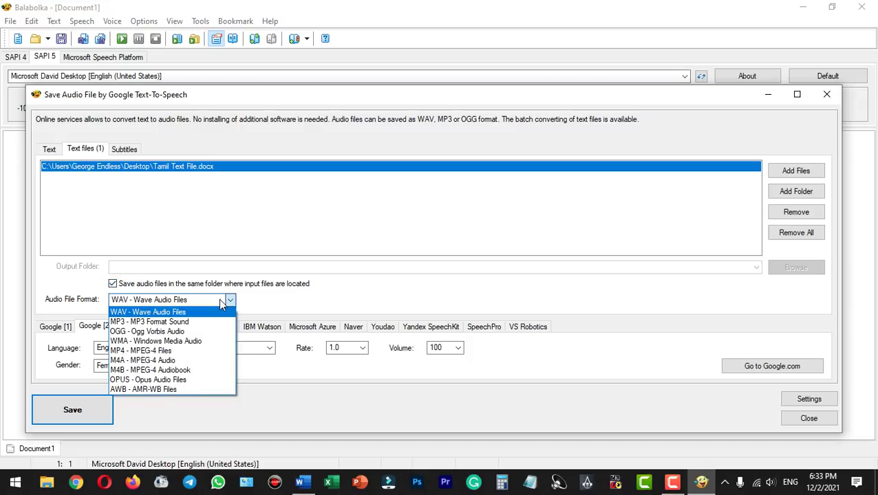
left_click(178, 322)
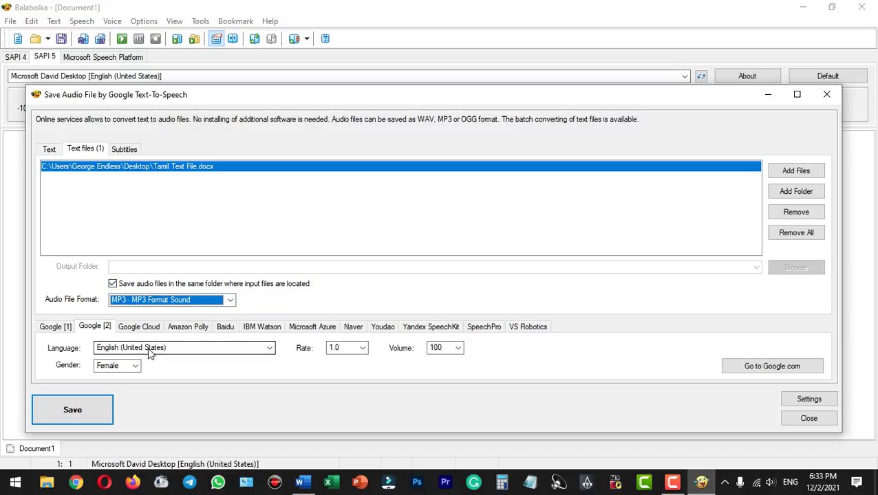
left_click(193, 349)
scroll(196, 231, "down", 5)
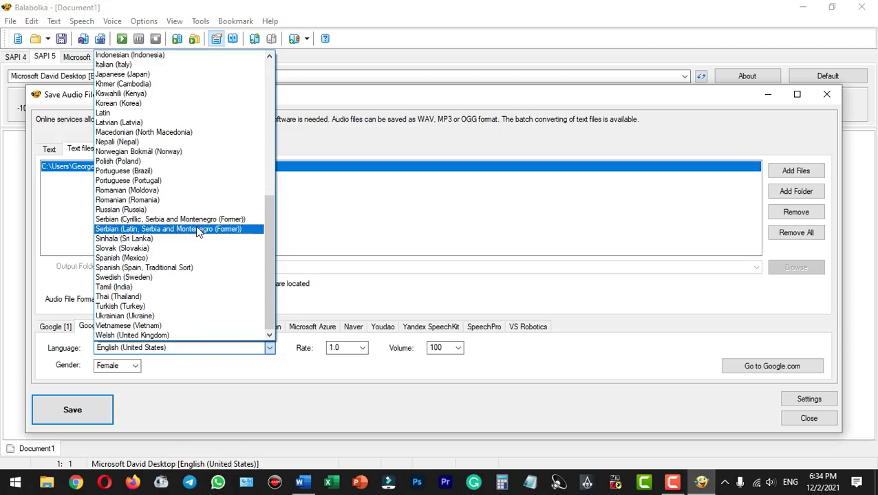
left_click(131, 289)
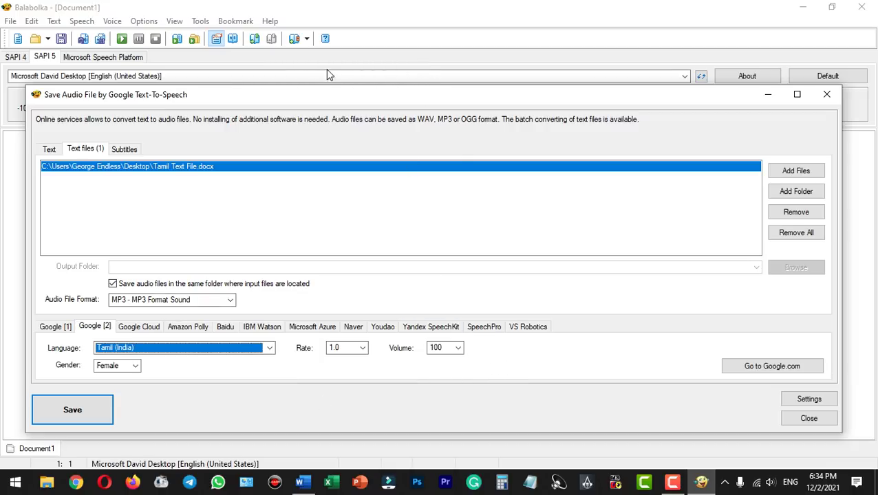
Set rate 0.9 and a female voice, then convert the Tamil file to MP3
left_click_drag(324, 100, 372, 83)
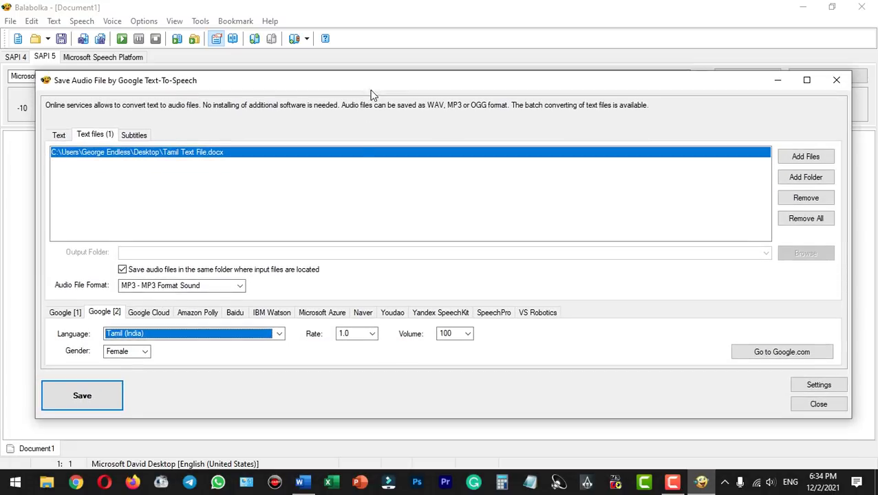
left_click(371, 335)
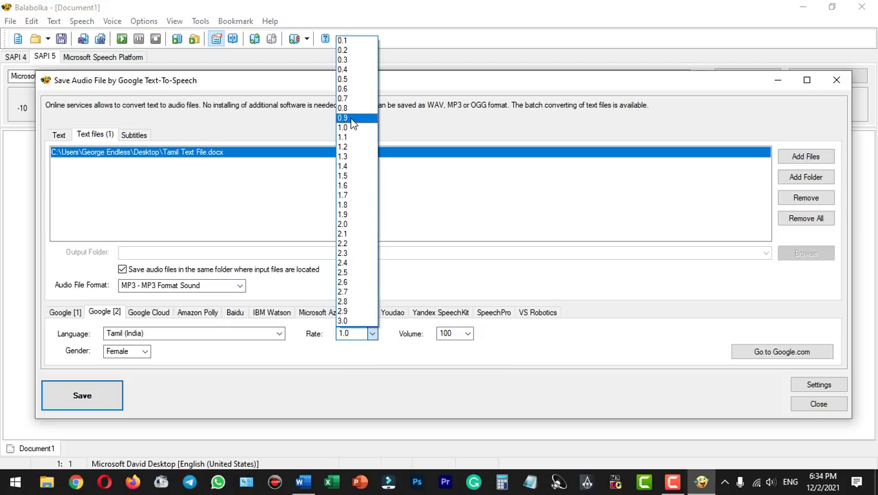
left_click(352, 123)
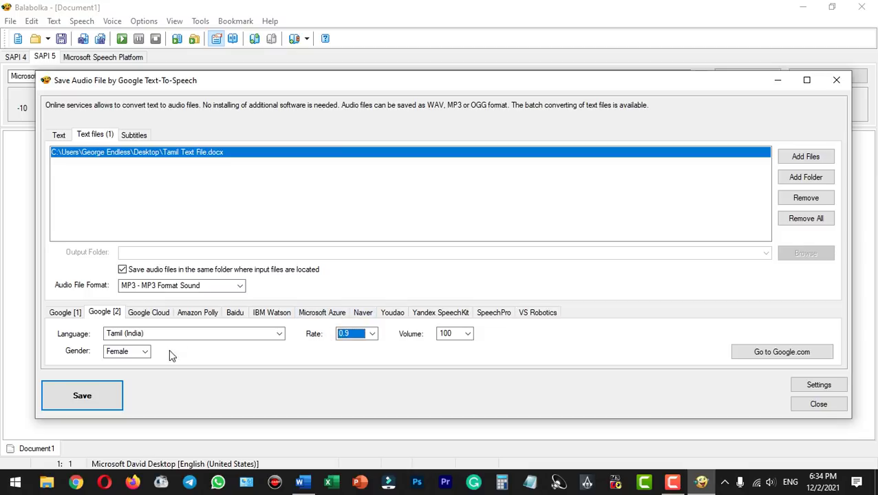
left_click(136, 353)
left_click(134, 364)
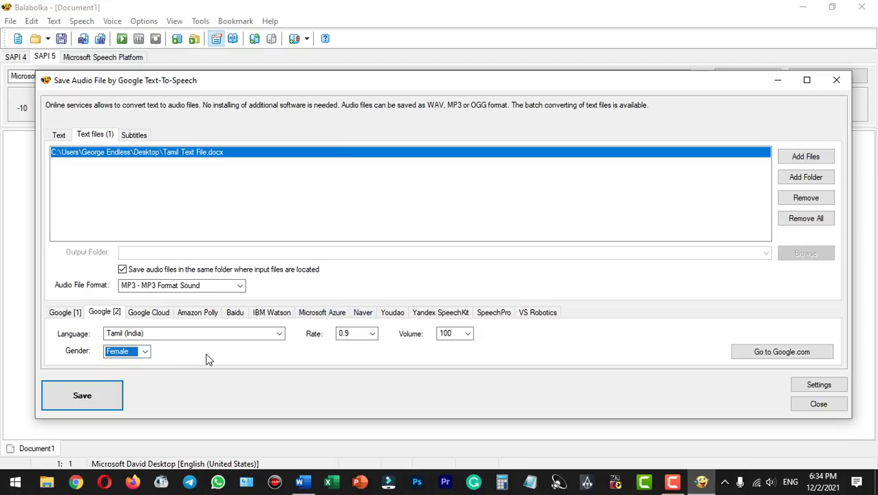
left_click(108, 396)
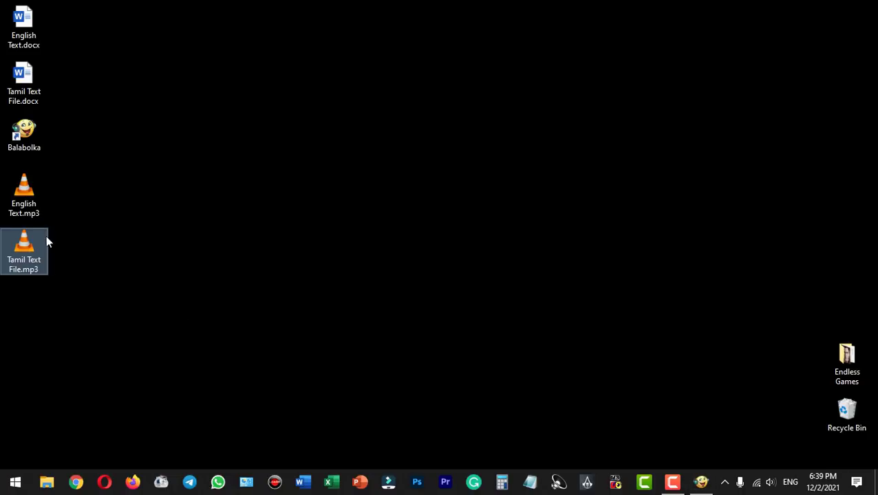
Play Tamil Text File.mp3 in VLC and seek to about 00:25
mouse_move(23, 241)
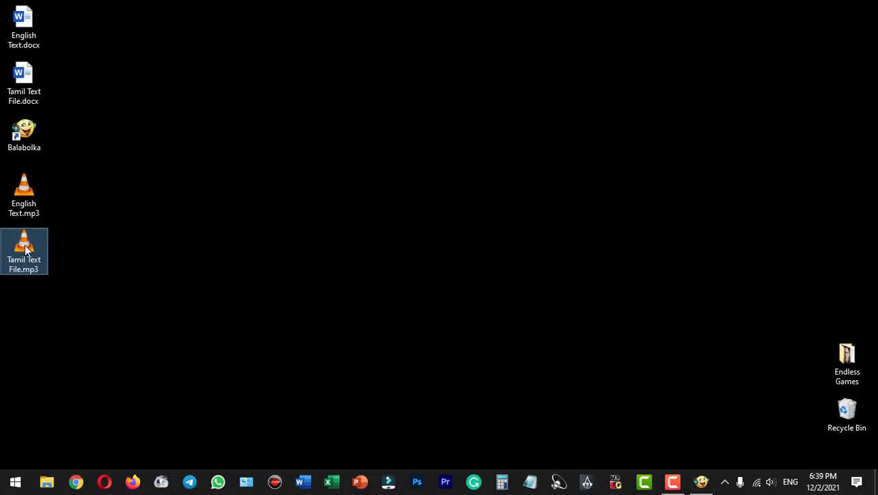
double_click(24, 249)
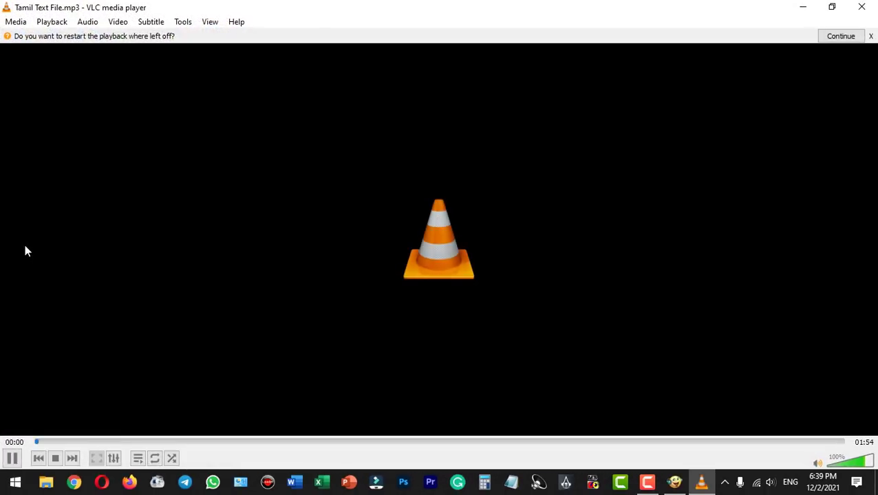
left_click(201, 443)
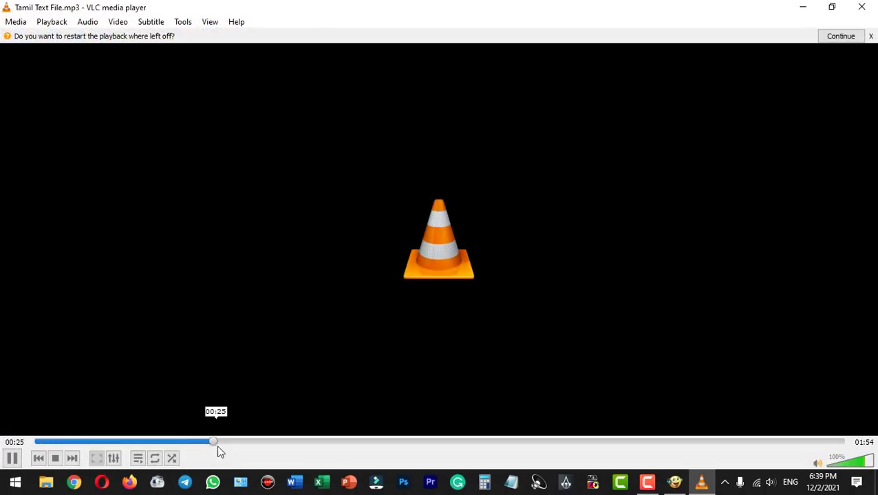